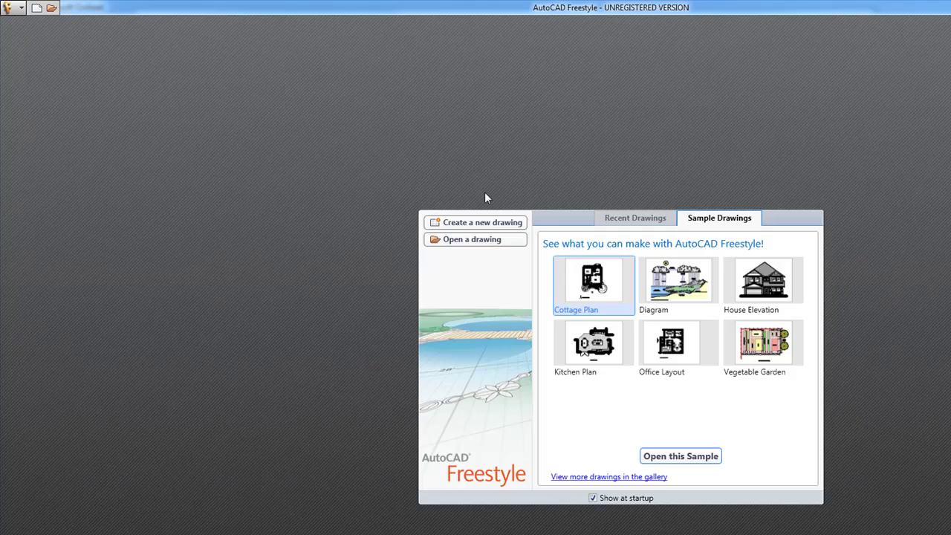
Open the Kitchen Plan sample drawing and draw a horizontal line about 9' long between the two wall stubs above the pantry and refrigerator.
{"action": "mouse_move", "coordinate": [592, 354]}
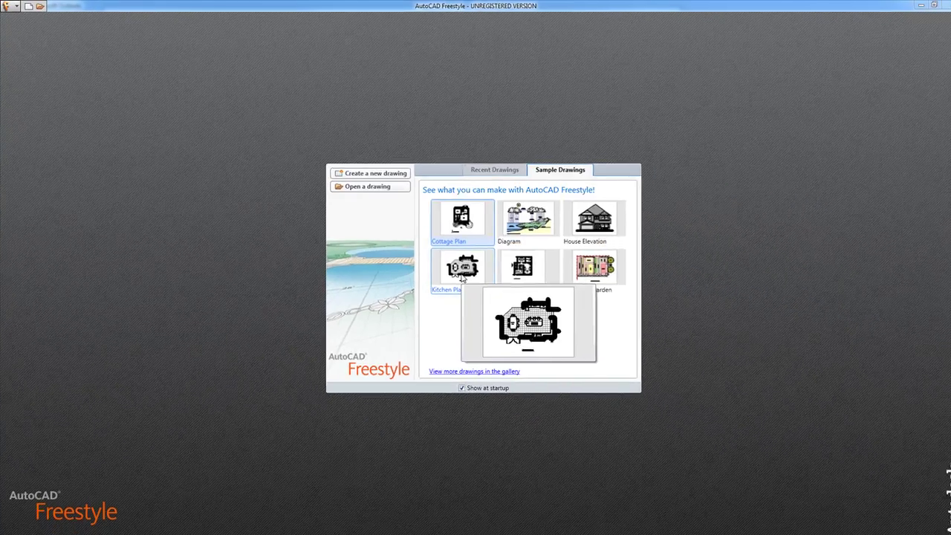
{"action": "double_click", "coordinate": [568, 333]}
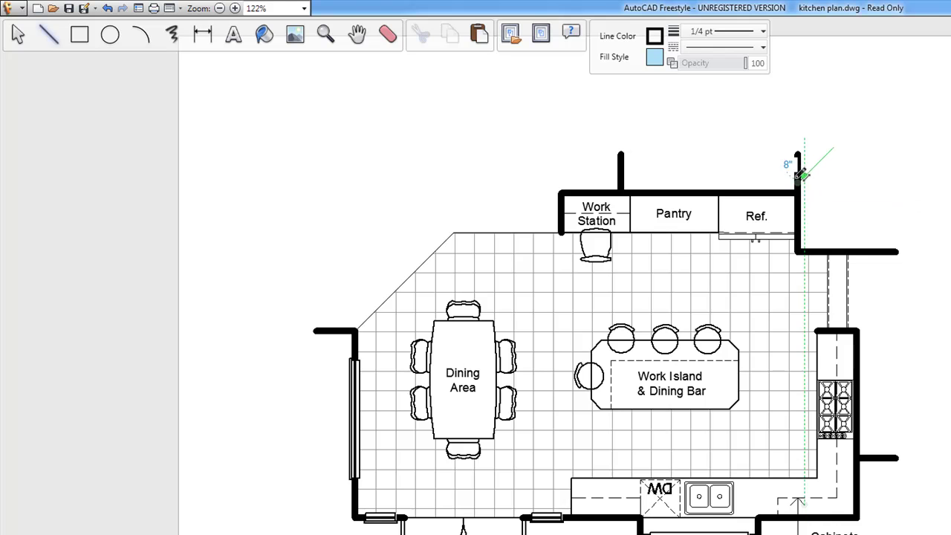
{"action": "left_click", "coordinate": [798, 173]}
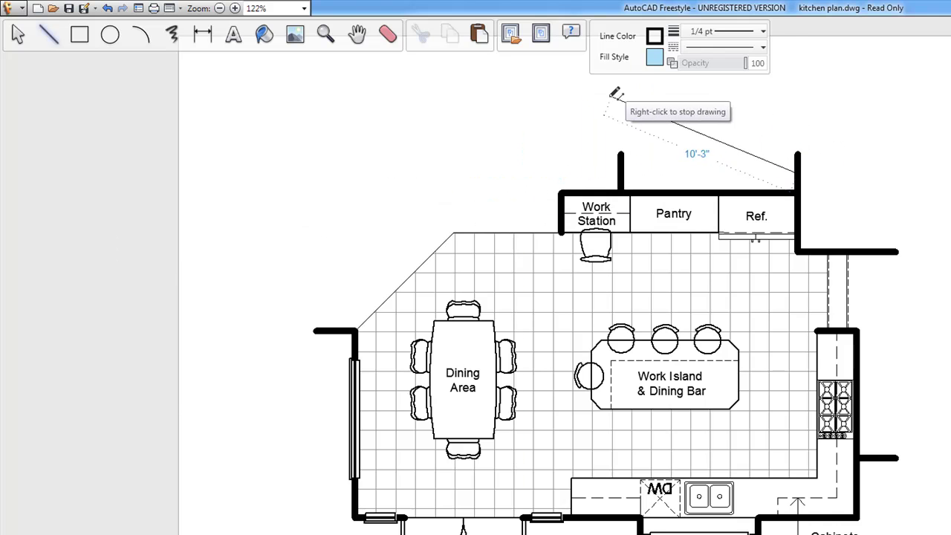
{"action": "left_click", "coordinate": [622, 173]}
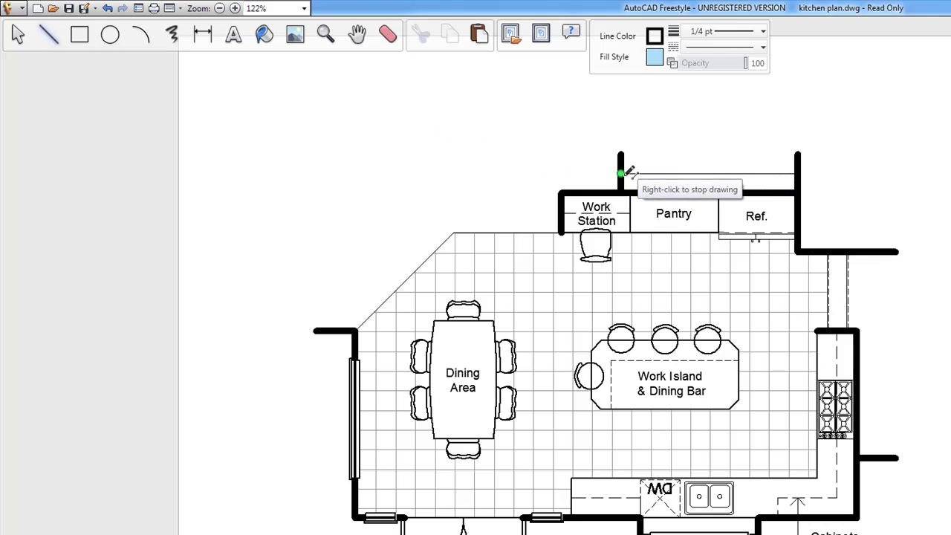
{"action": "right_click", "coordinate": [622, 153]}
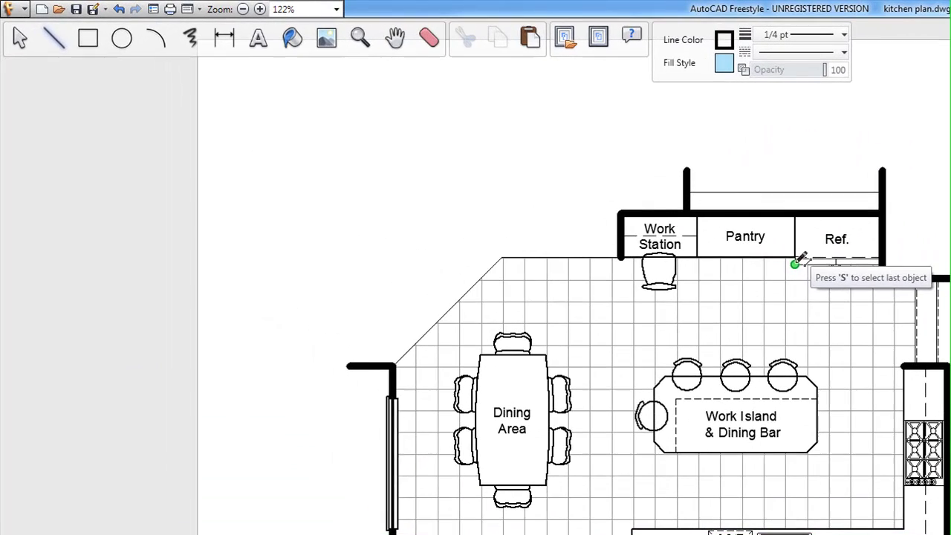
Dimension the widths of the work island, the dining table and the double-door opening.
{"action": "left_click", "coordinate": [230, 41]}
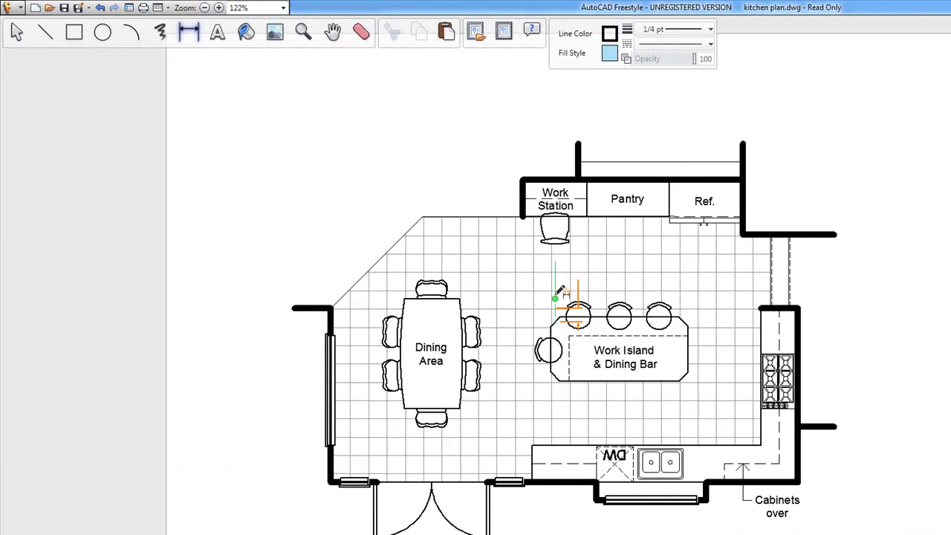
{"action": "left_click", "coordinate": [442, 257]}
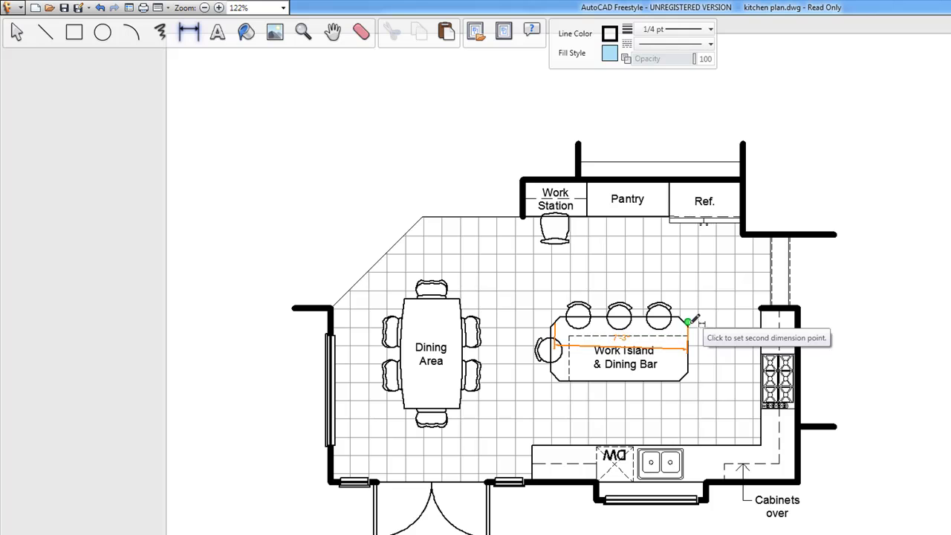
{"action": "left_click", "coordinate": [684, 321]}
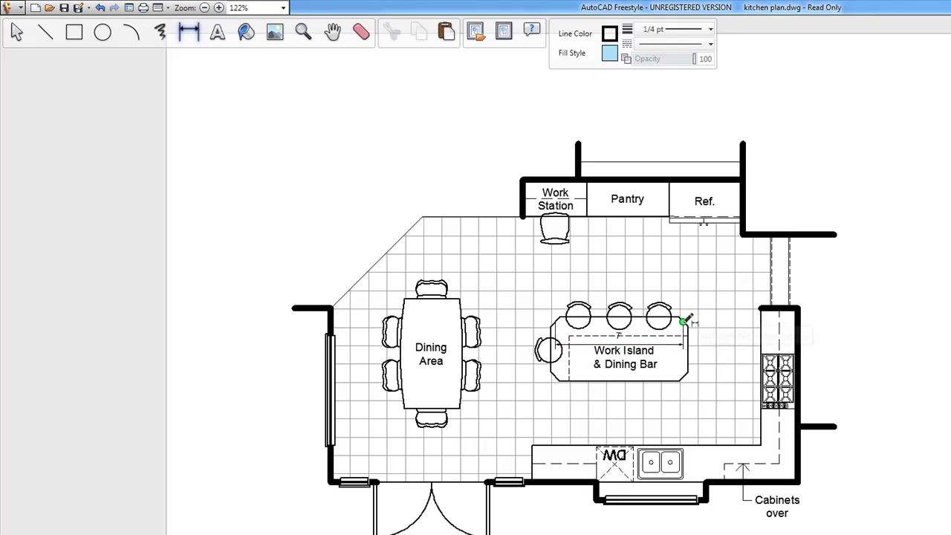
{"action": "left_click", "coordinate": [405, 300]}
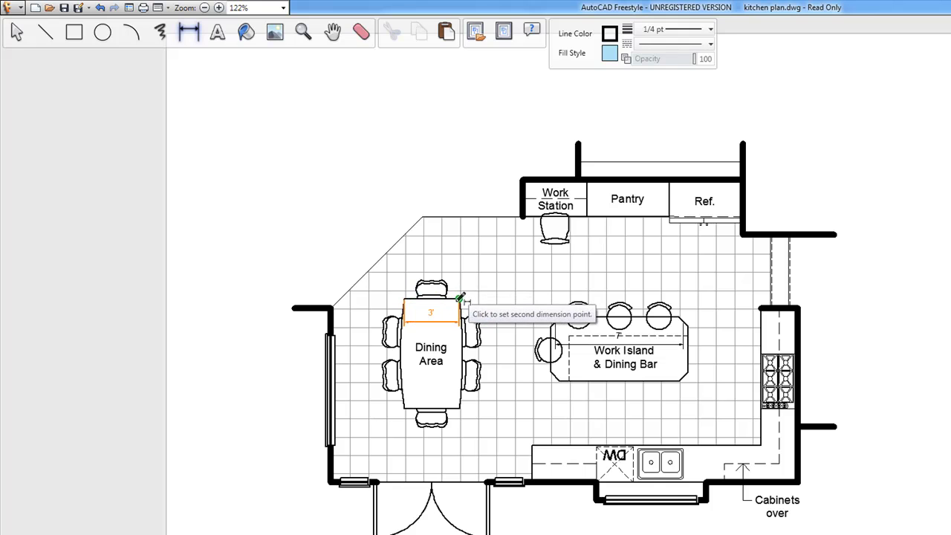
{"action": "left_click", "coordinate": [460, 300]}
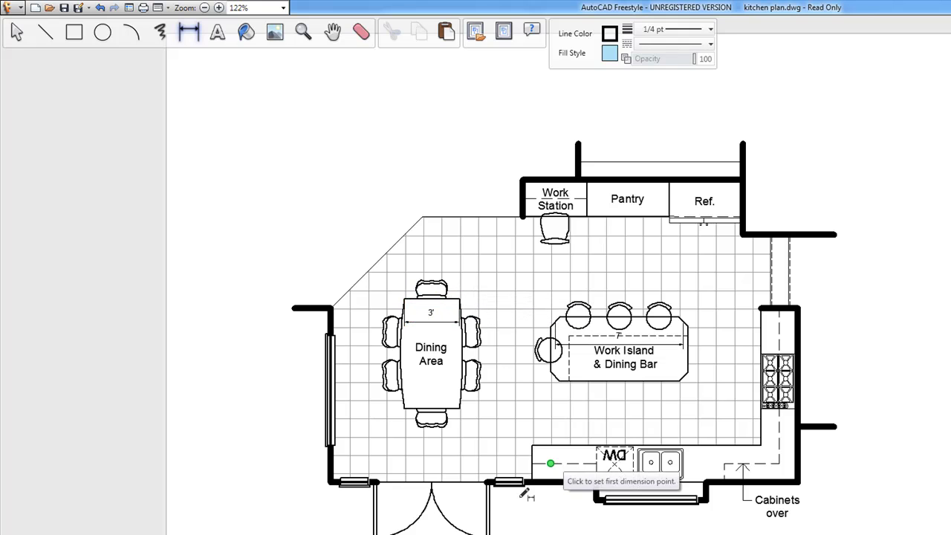
{"action": "left_click", "coordinate": [375, 480]}
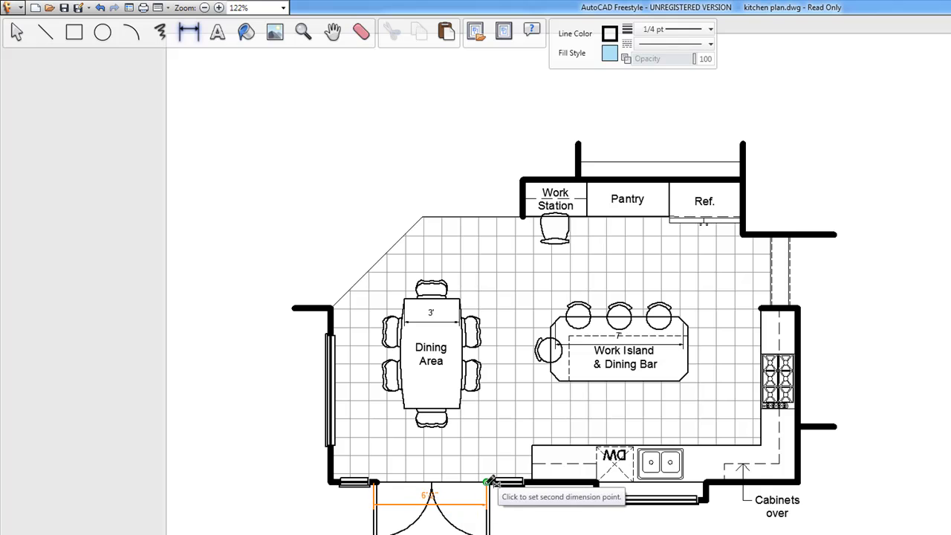
{"action": "left_click", "coordinate": [488, 481]}
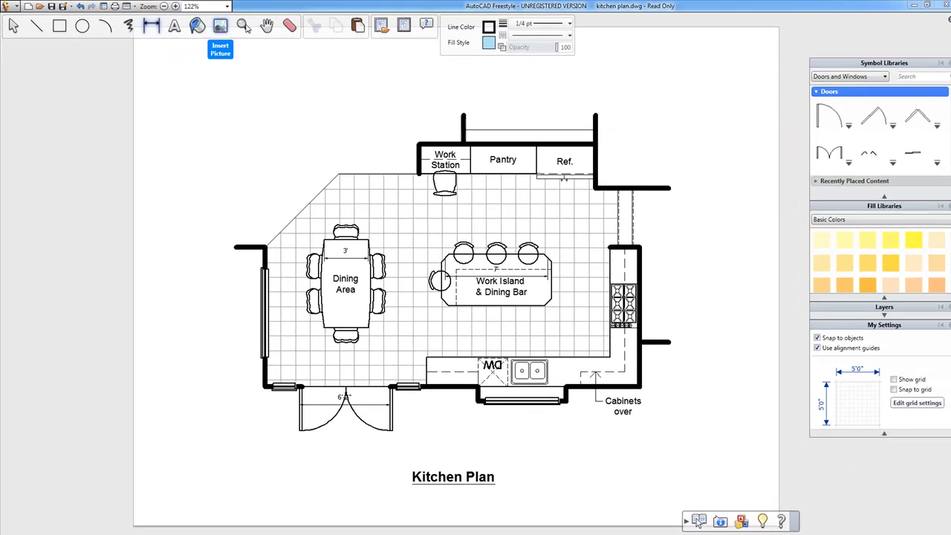
Erase the dimensions on the dining table, the work island and the double doors.
{"action": "left_click", "coordinate": [290, 26]}
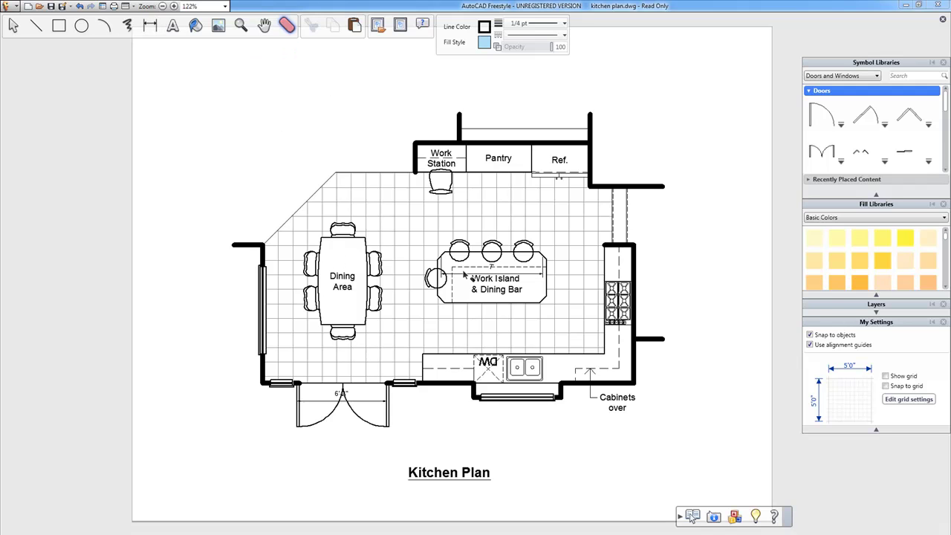
{"action": "left_click", "coordinate": [357, 402]}
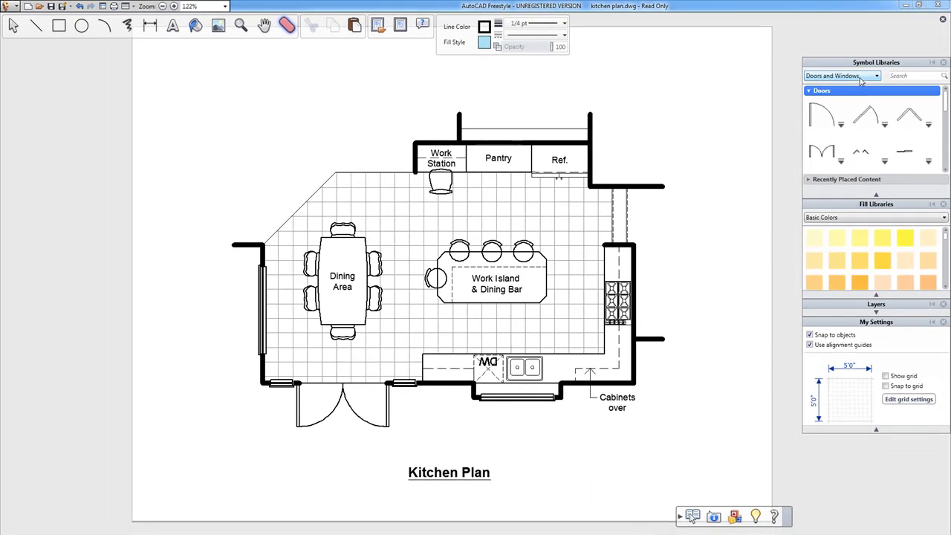
Show the sinks of the Kitchen symbol library and erase the double-bowl sink from the counter.
{"action": "left_click", "coordinate": [815, 115]}
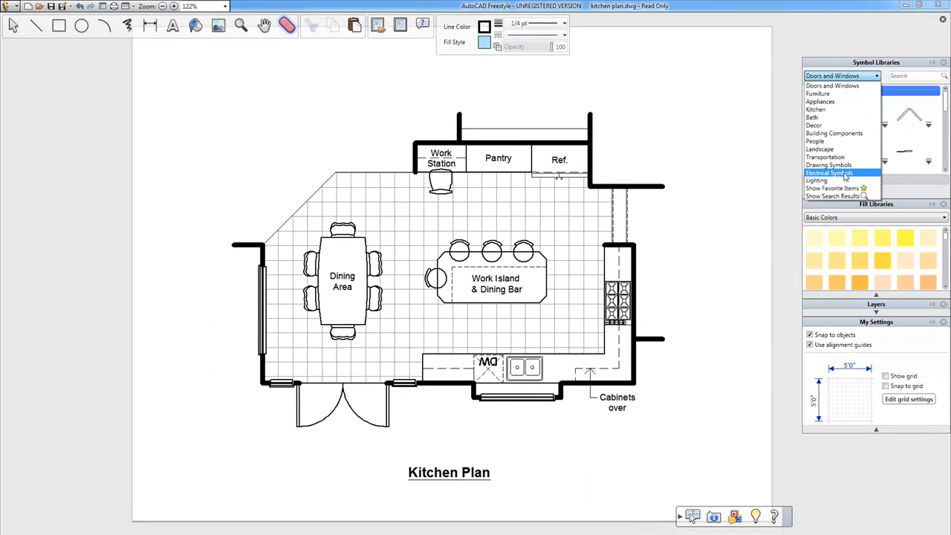
{"action": "left_click", "coordinate": [866, 111]}
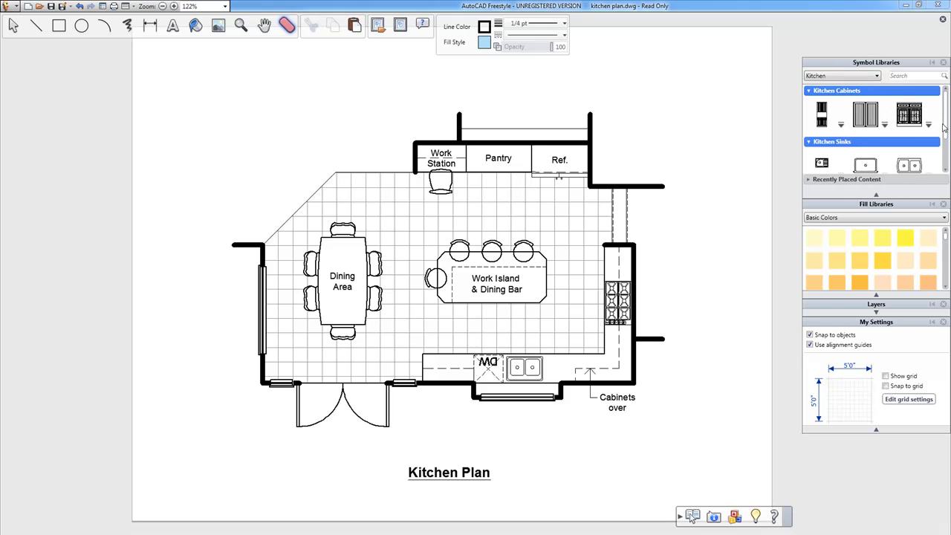
{"action": "left_click_drag", "start_coordinate": [945, 127], "coordinate": [944, 152]}
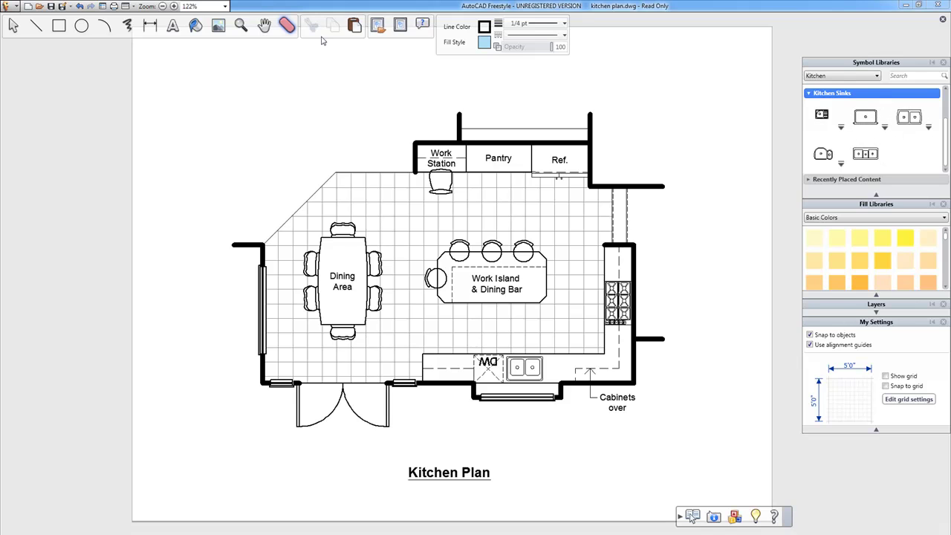
{"action": "left_click_drag", "start_coordinate": [541, 379], "coordinate": [532, 374]}
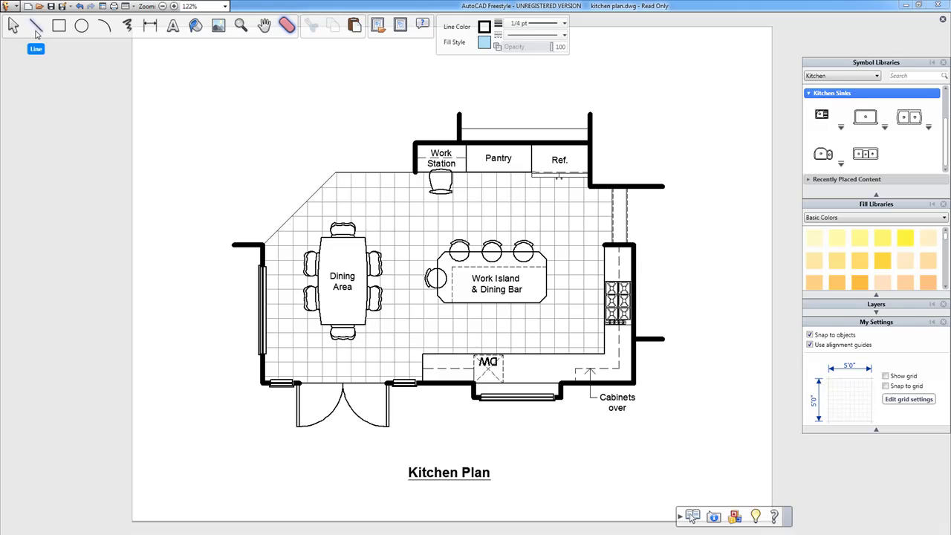
Place the single-bowl kitchen sink symbol in the counter next to the dishwasher, in front of the window.
{"action": "left_click", "coordinate": [524, 132]}
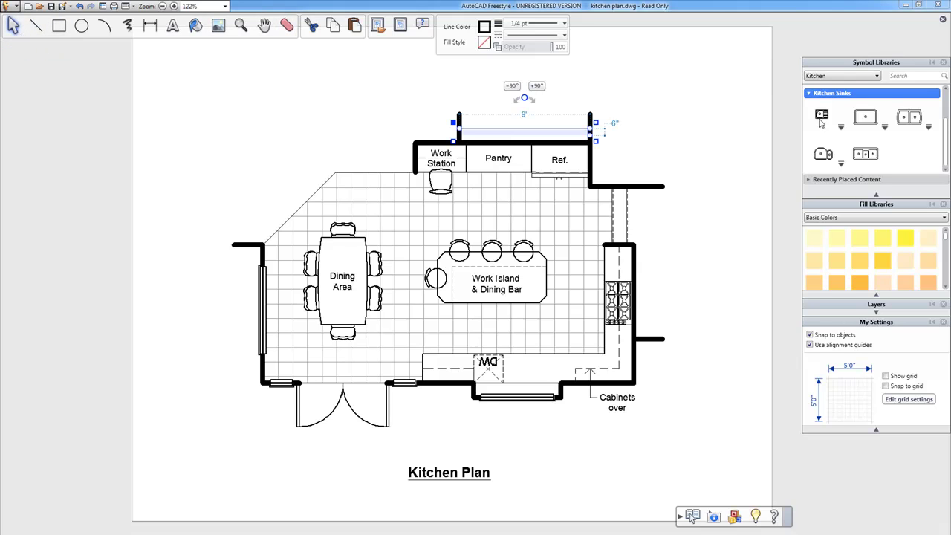
{"action": "left_click_drag", "start_coordinate": [847, 158], "coordinate": [531, 372]}
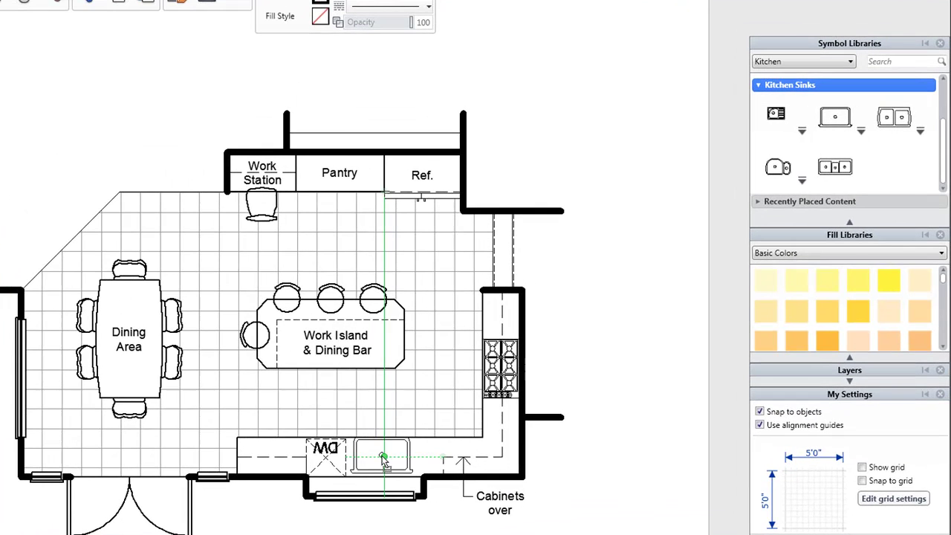
{"action": "left_click_drag", "start_coordinate": [384, 461], "coordinate": [383, 461]}
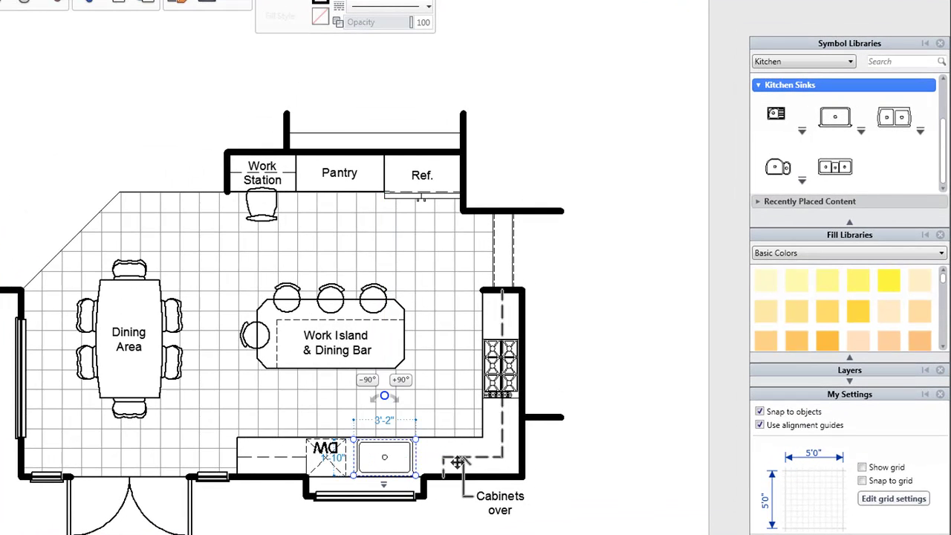
{"action": "mouse_move", "coordinate": [417, 439]}
{"action": "left_mouse_down"}
{"action": "mouse_move", "coordinate": [425, 437]}
{"action": "mouse_move", "coordinate": [414, 444]}
{"action": "left_mouse_up"}
{"action": "left_click", "coordinate": [606, 435]}
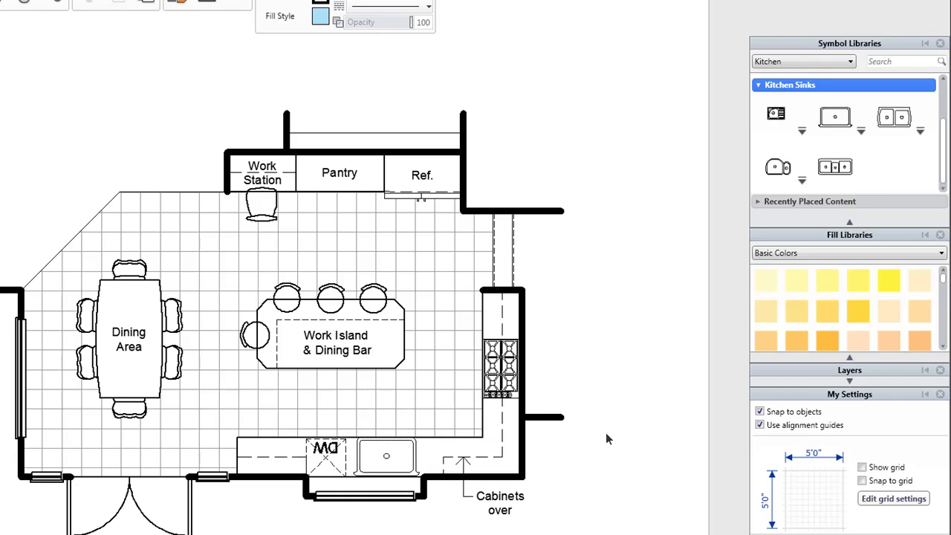
Place a potted house plant from the Decor symbol library on the dining table and resize it to about 1'-8" wide.
{"action": "scroll", "coordinate": [942, 171], "scroll_direction": "up", "scroll_amount": 2}
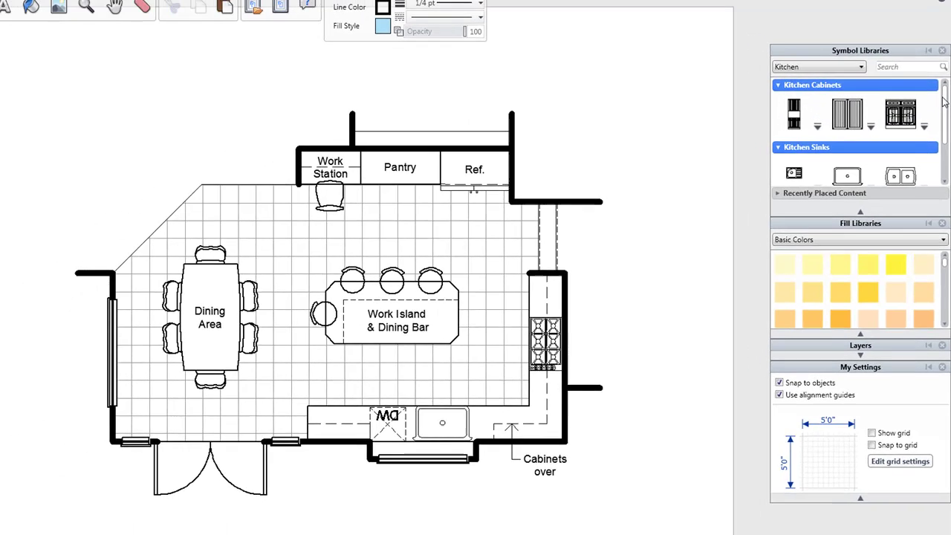
{"action": "scroll", "coordinate": [927, 185], "scroll_direction": "down", "scroll_amount": 2}
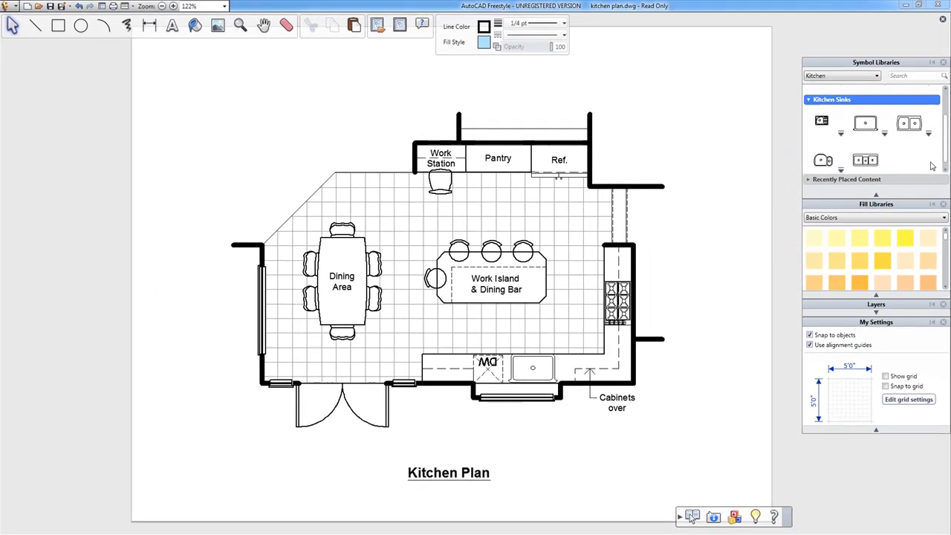
{"action": "left_click", "coordinate": [862, 76]}
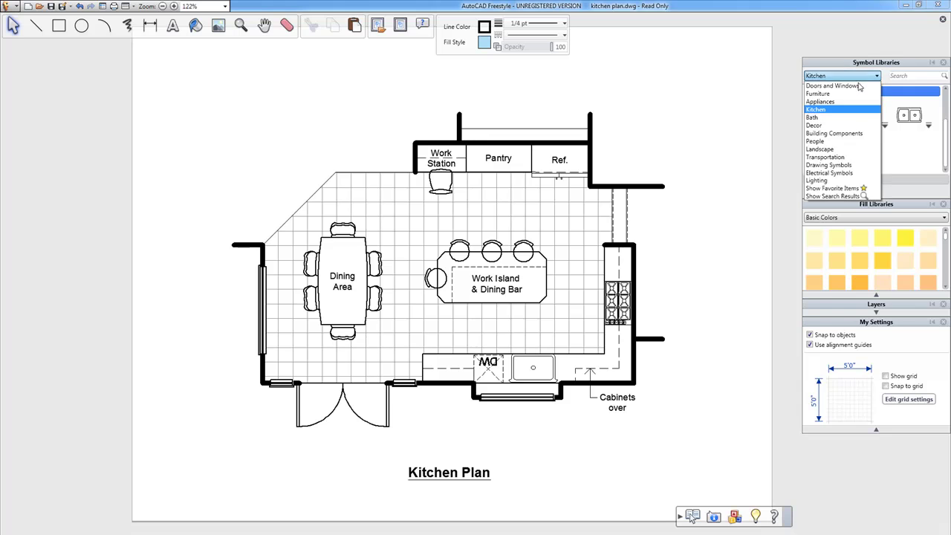
{"action": "left_click", "coordinate": [841, 126]}
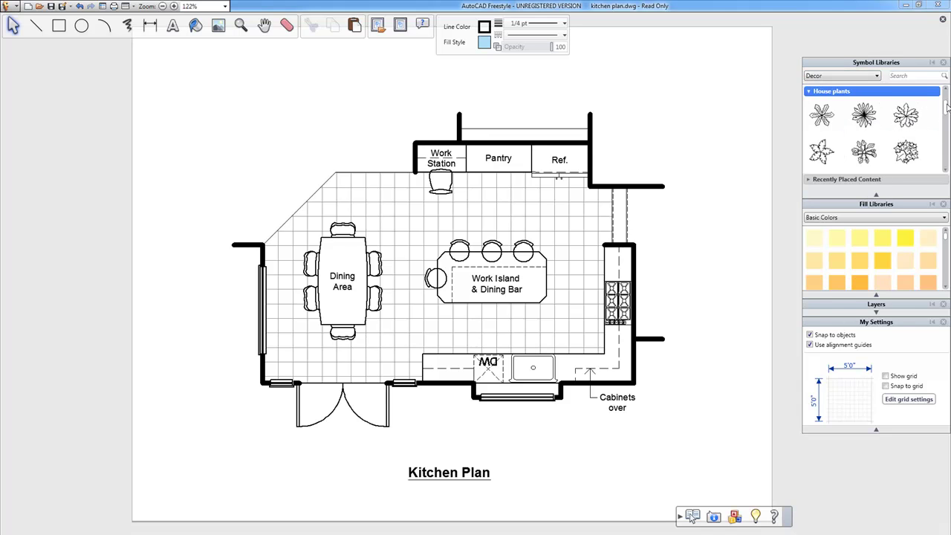
{"action": "scroll", "coordinate": [937, 149], "scroll_direction": "down", "scroll_amount": 3}
{"action": "scroll", "coordinate": [938, 165], "scroll_direction": "down", "scroll_amount": 1}
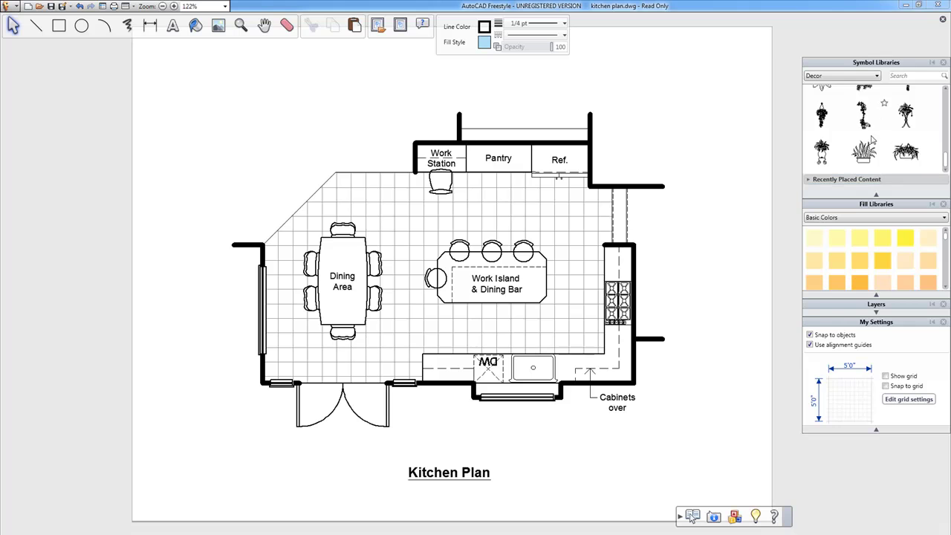
{"action": "left_click_drag", "start_coordinate": [691, 156], "coordinate": [339, 263]}
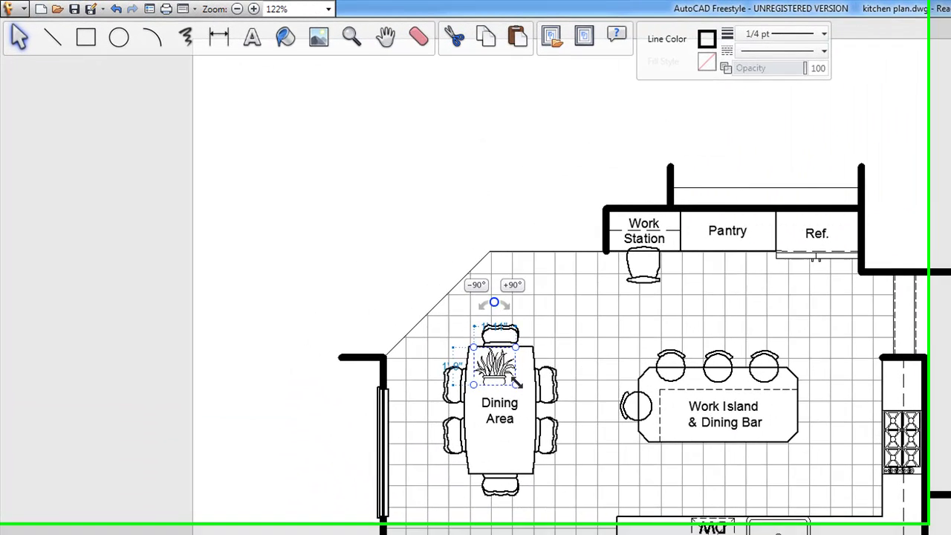
{"action": "left_click_drag", "start_coordinate": [368, 273], "coordinate": [366, 271]}
{"action": "left_click_drag", "start_coordinate": [513, 380], "coordinate": [525, 401]}
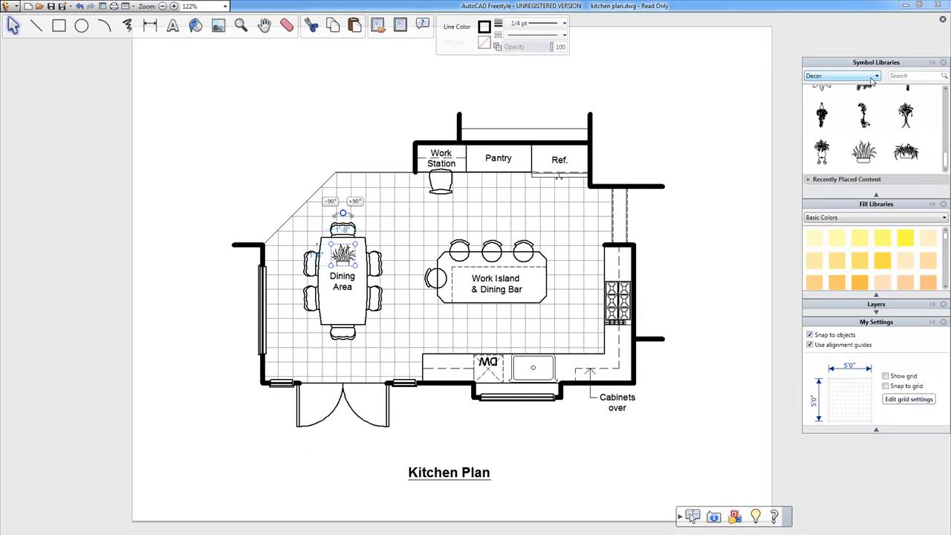
Look through the symbols in the Building Components and Appliances libraries.
{"action": "left_click", "coordinate": [873, 77]}
{"action": "left_click", "coordinate": [843, 131]}
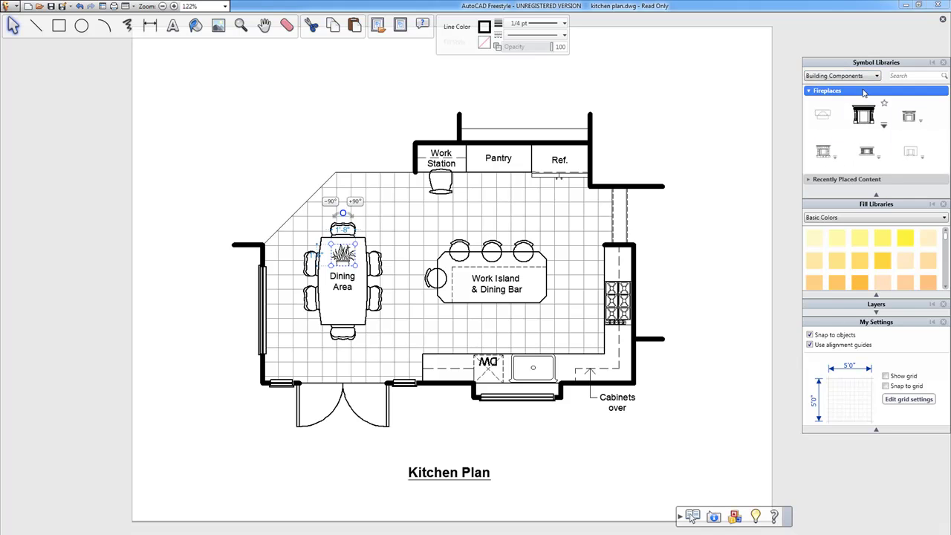
{"action": "left_click", "coordinate": [860, 78]}
{"action": "left_click", "coordinate": [847, 101]}
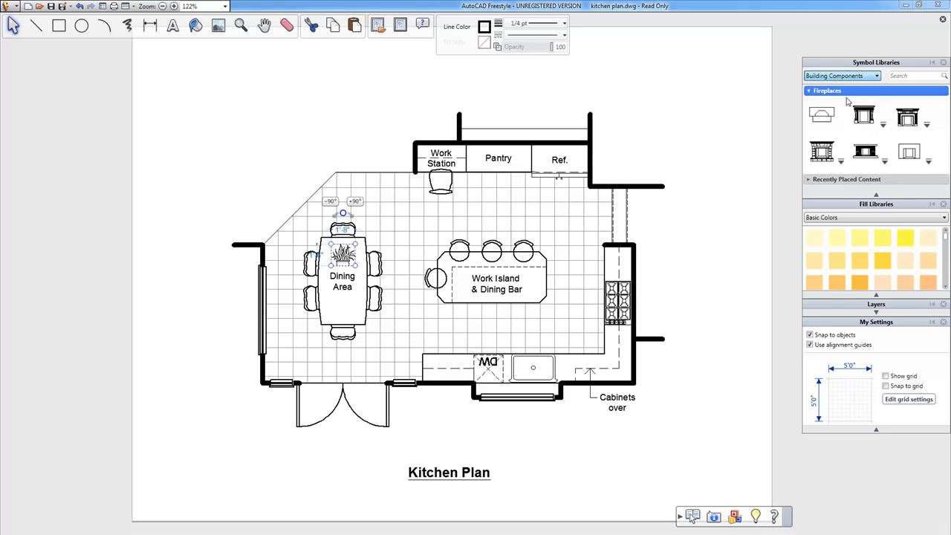
{"action": "scroll", "coordinate": [855, 78], "scroll_direction": "up", "scroll_amount": 1}
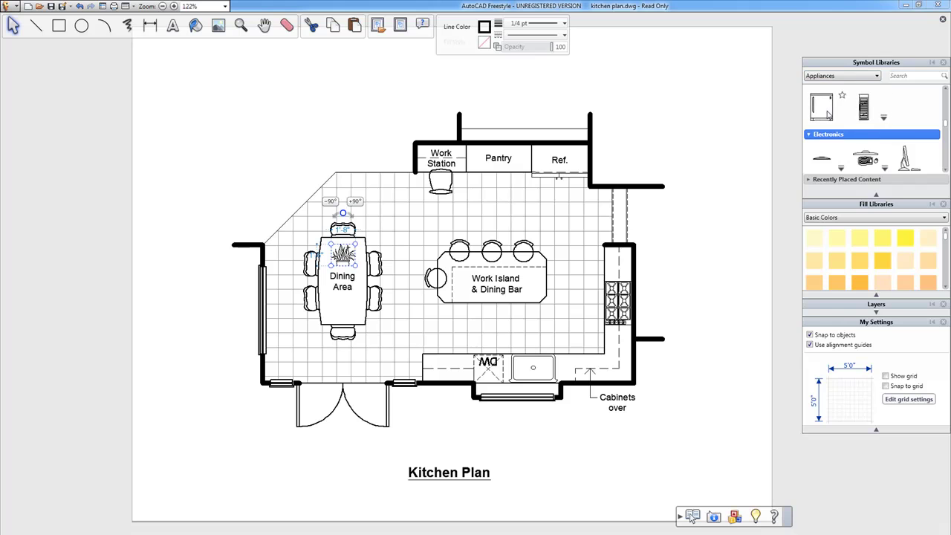
{"action": "mouse_move", "coordinate": [827, 112]}
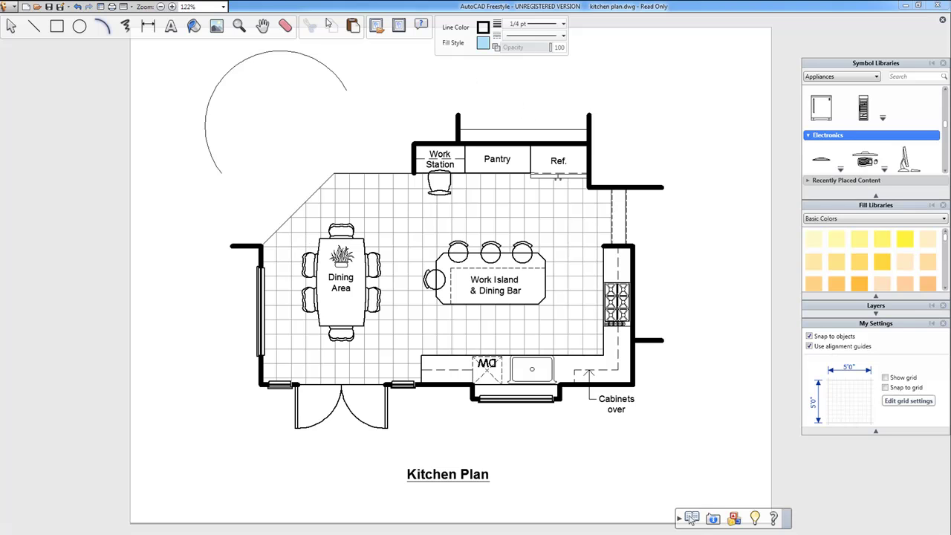
Flatten the arc outside the kitchen plan to a height of about 4'-3".
{"action": "left_click", "coordinate": [11, 26]}
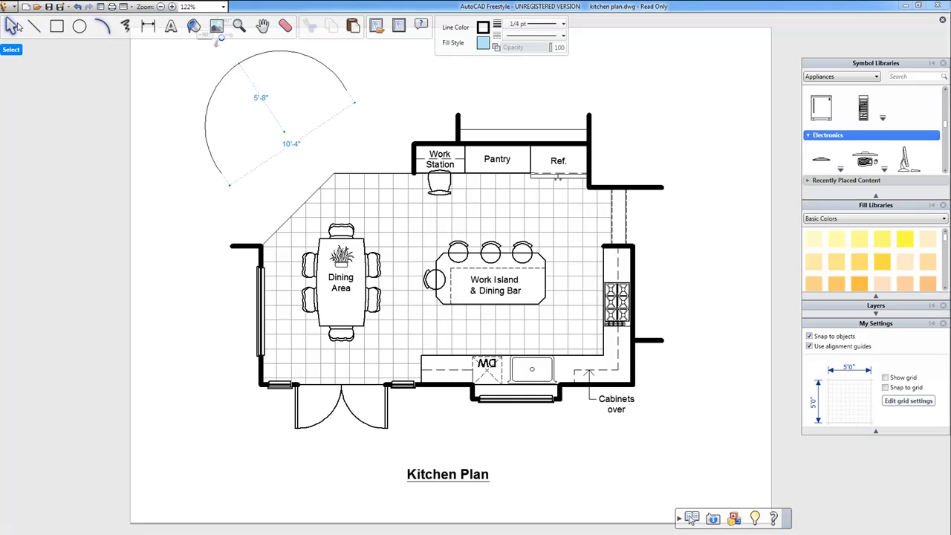
{"action": "mouse_move", "coordinate": [235, 61]}
{"action": "left_mouse_down"}
{"action": "mouse_move", "coordinate": [223, 62]}
{"action": "mouse_move", "coordinate": [253, 96]}
{"action": "mouse_move", "coordinate": [243, 68]}
{"action": "left_mouse_up"}
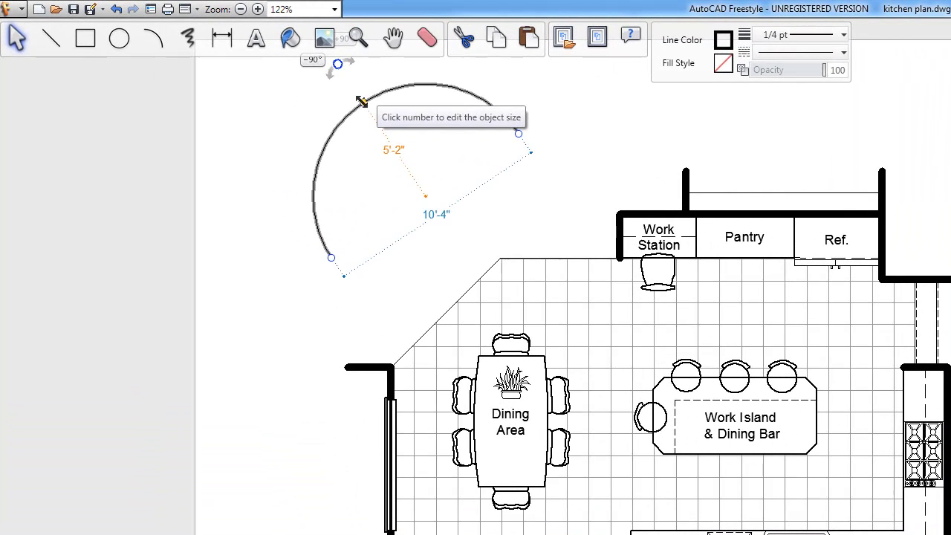
{"action": "left_click_drag", "start_coordinate": [240, 68], "coordinate": [241, 70]}
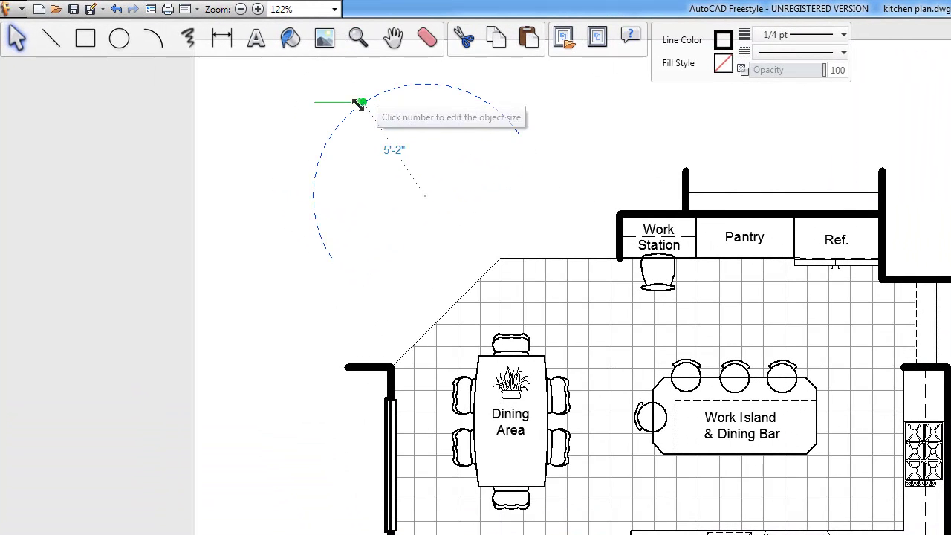
{"action": "left_click_drag", "start_coordinate": [359, 104], "coordinate": [290, 175]}
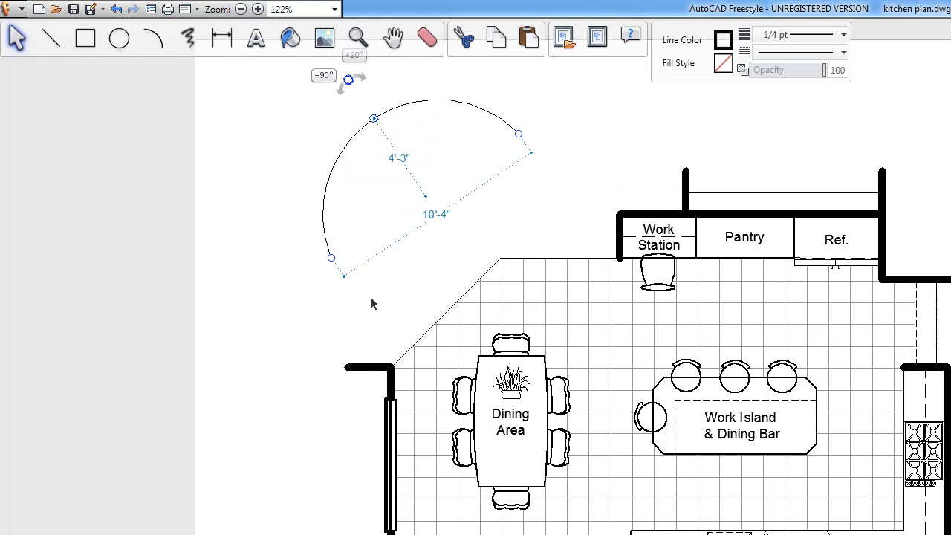